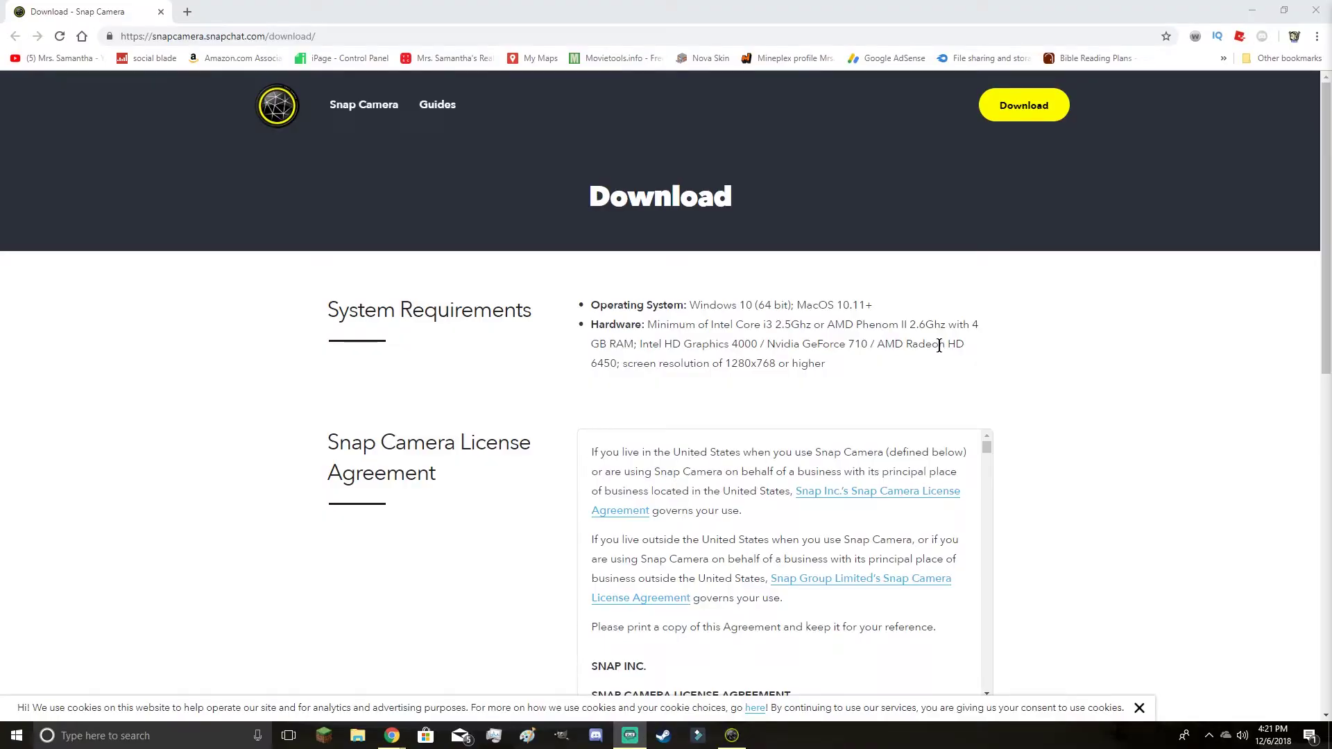
scroll(939, 347, down, 2)
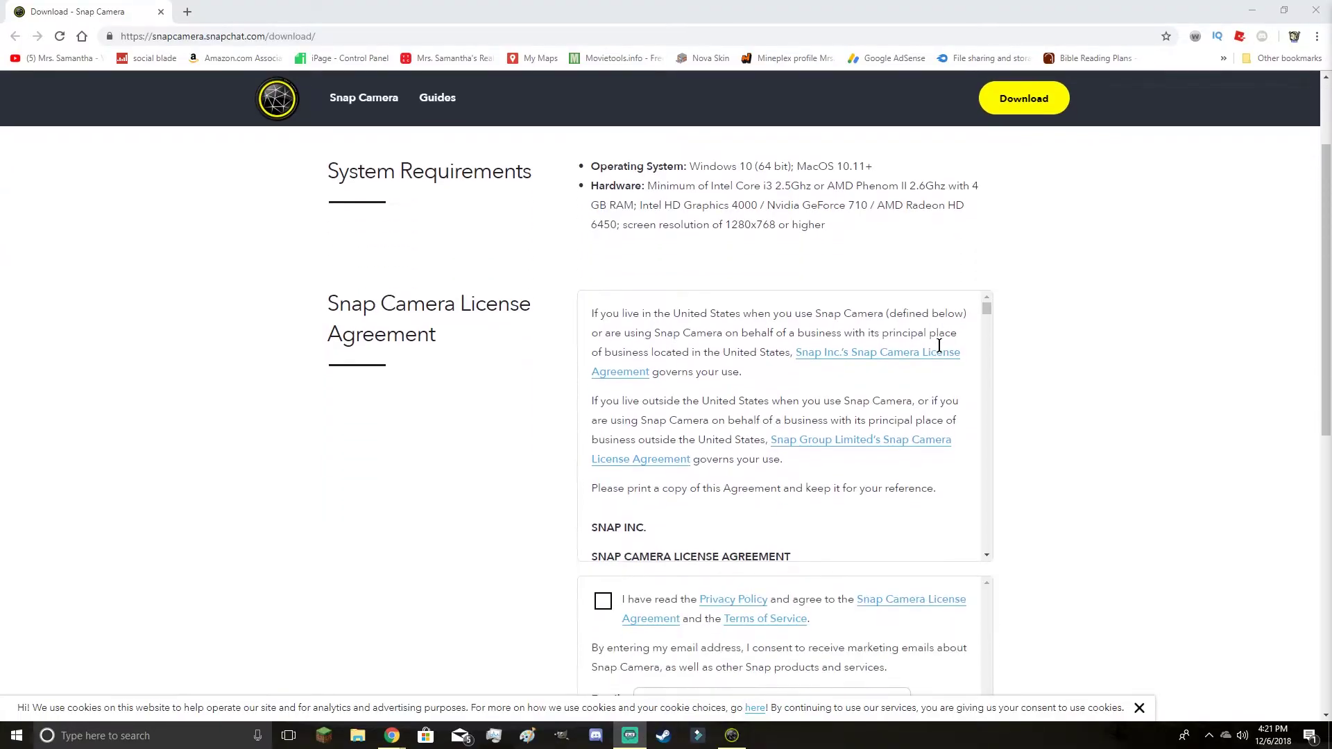
scroll(939, 347, down, 3)
scroll(939, 346, down, 2)
scroll(939, 346, down, 1)
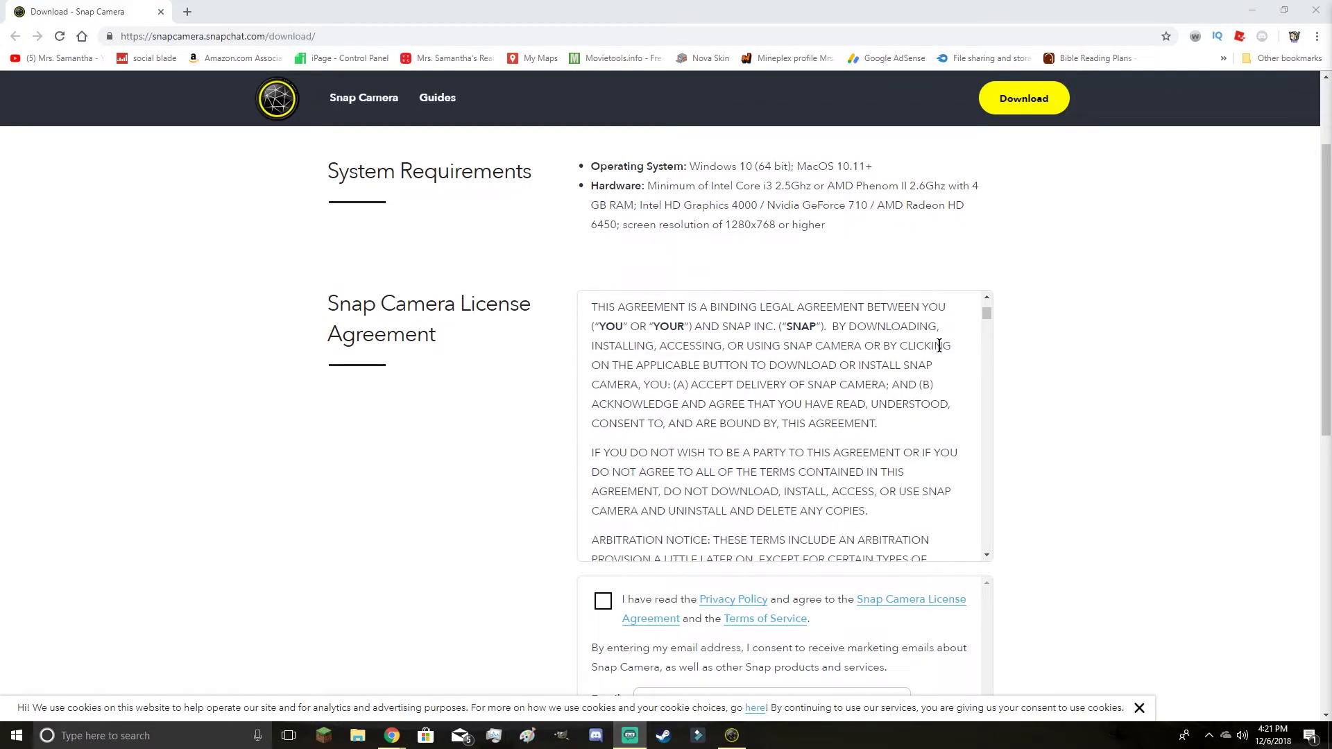
scroll(939, 346, down, 4)
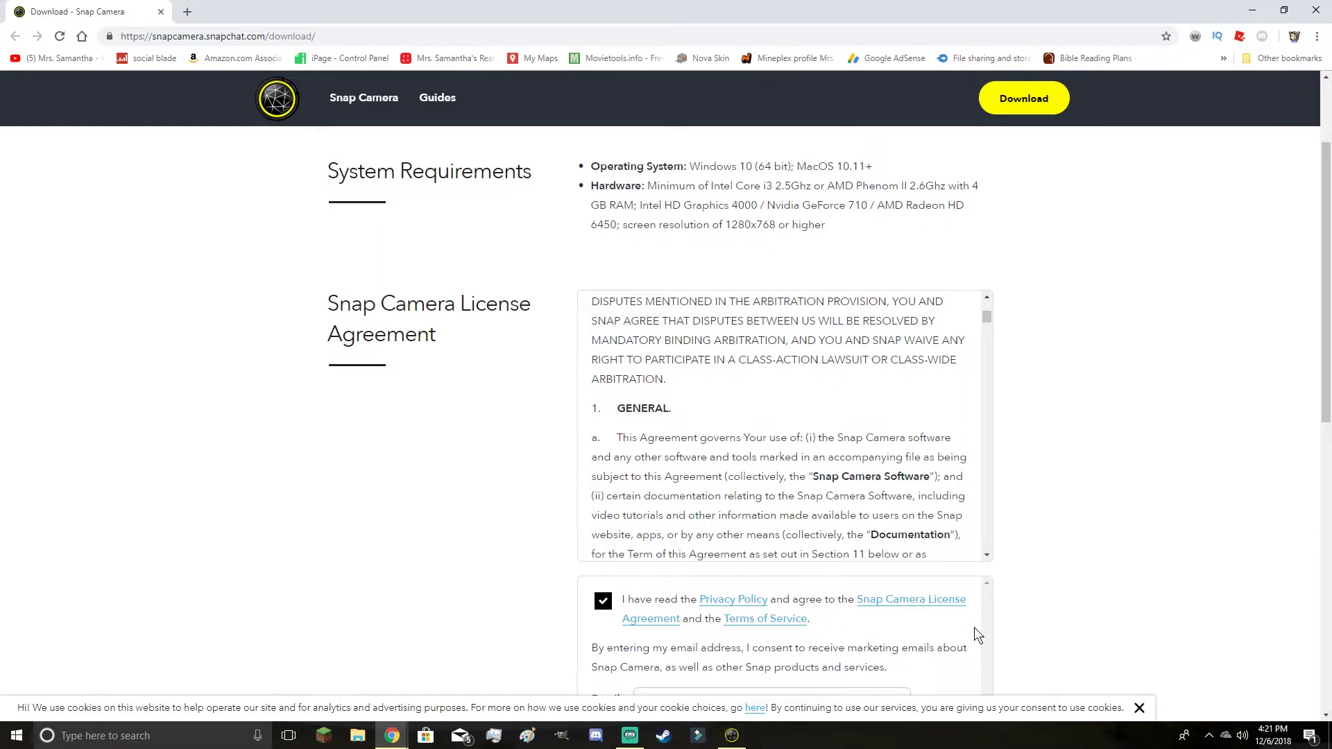
scroll(1059, 573, down, 3)
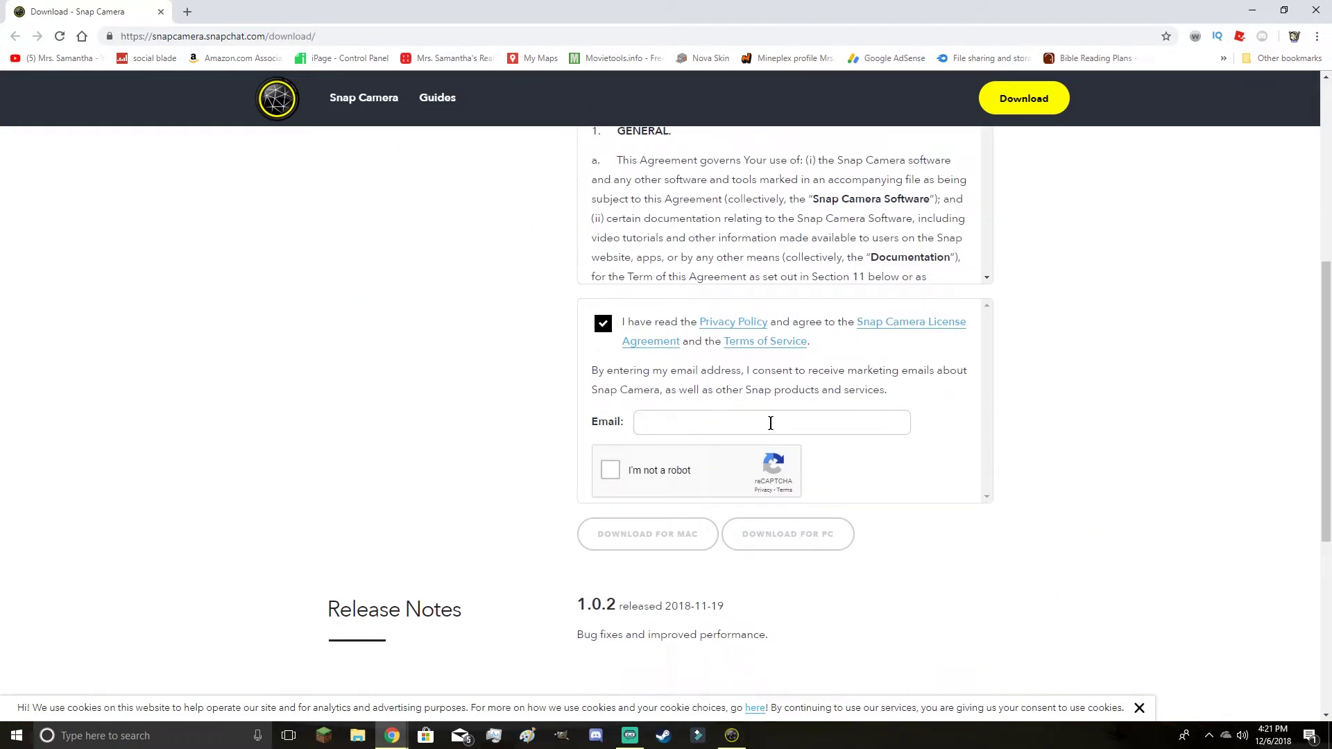
Tick the reCAPTCHA 'I'm not a robot' box to unlock the Snap Camera downloads
click(611, 469)
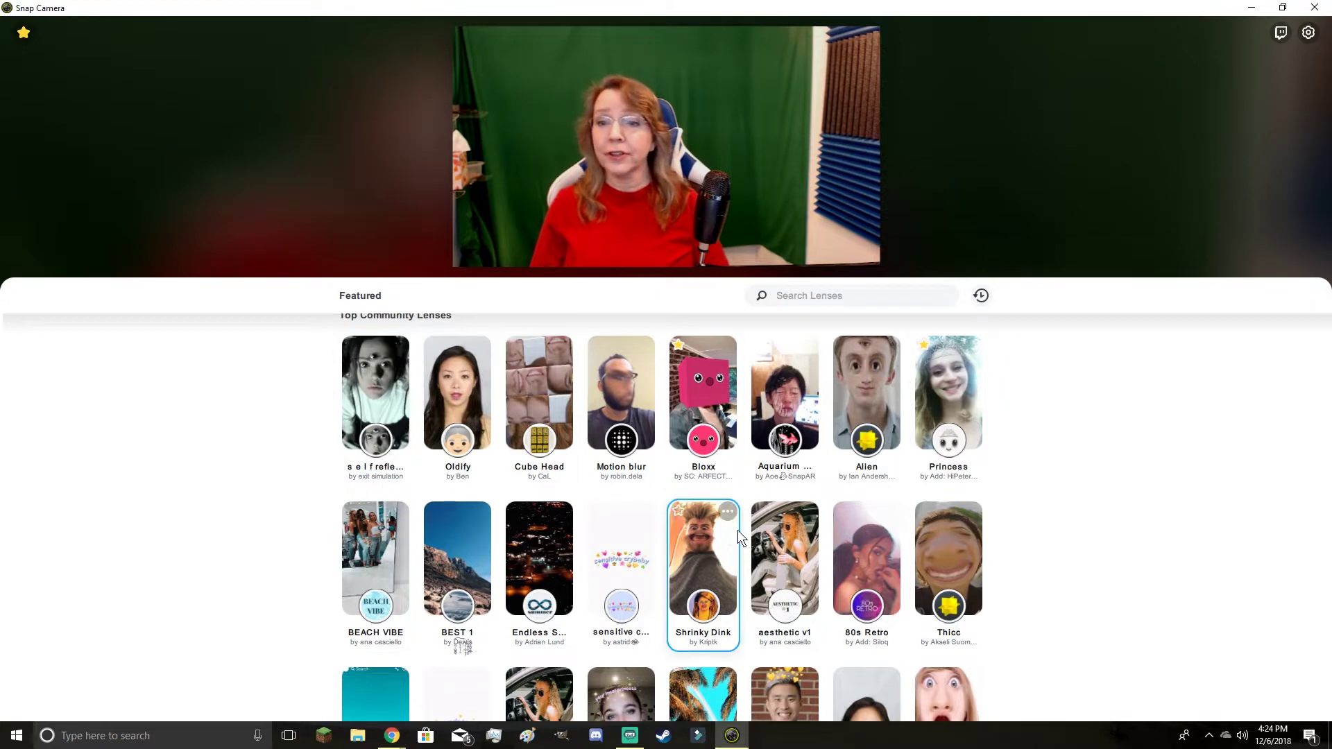
Try the Princess lens from Top Community Lenses on the live webcam preview
click(938, 392)
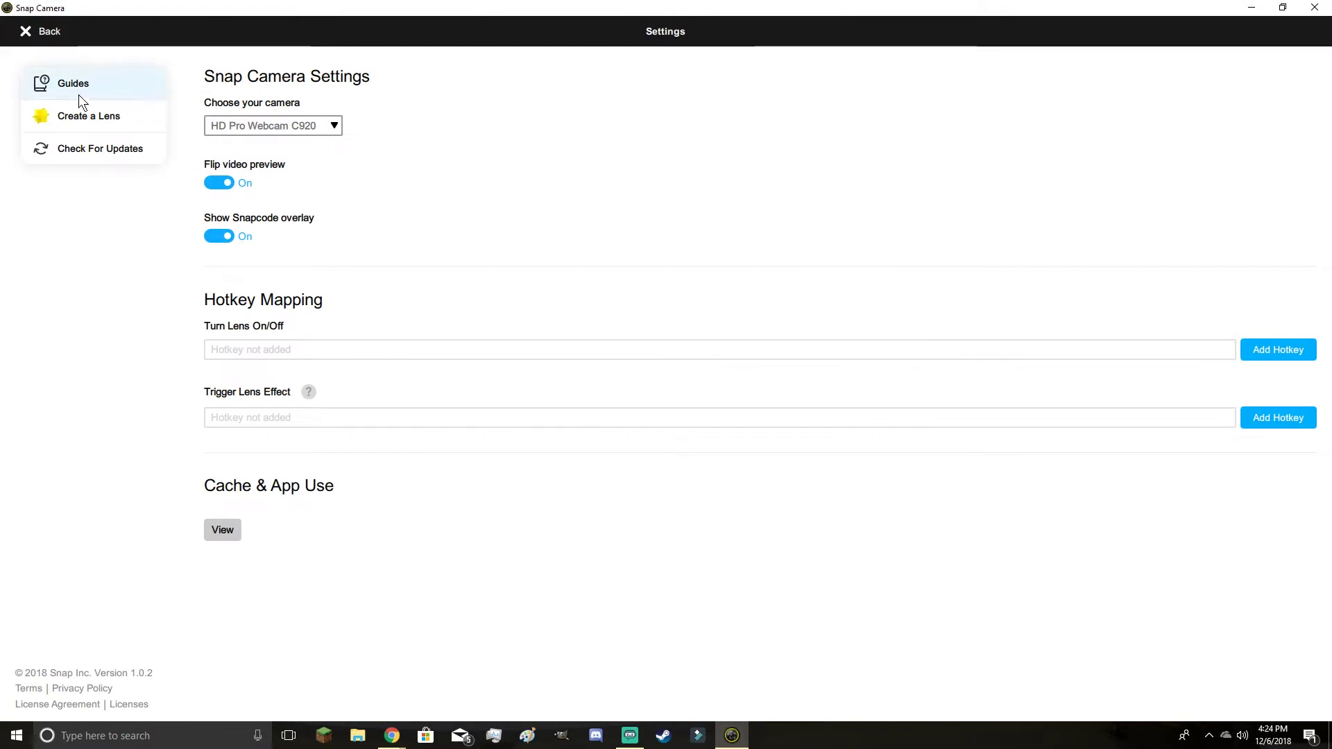
Confirm HD Pro Webcam C920 as the camera, switch Snapcode overlay off, and return to the preview
click(253, 126)
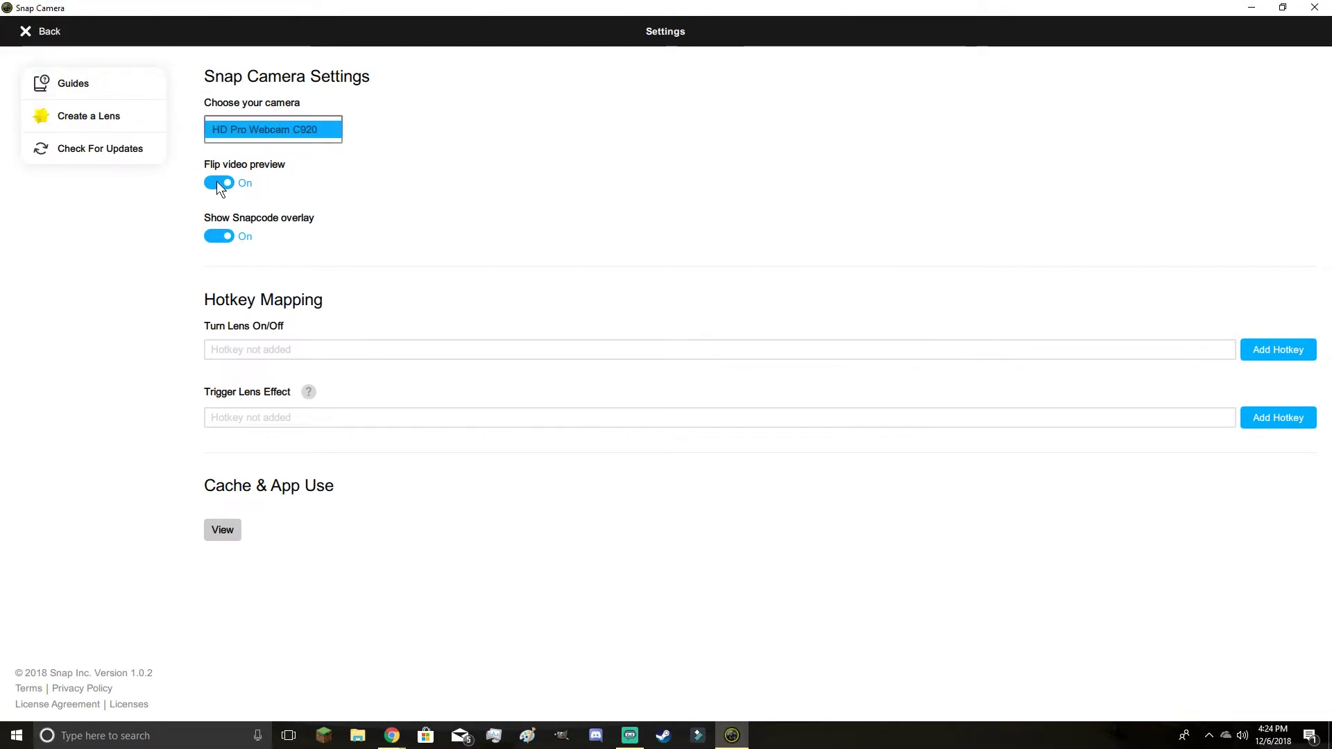
click(221, 237)
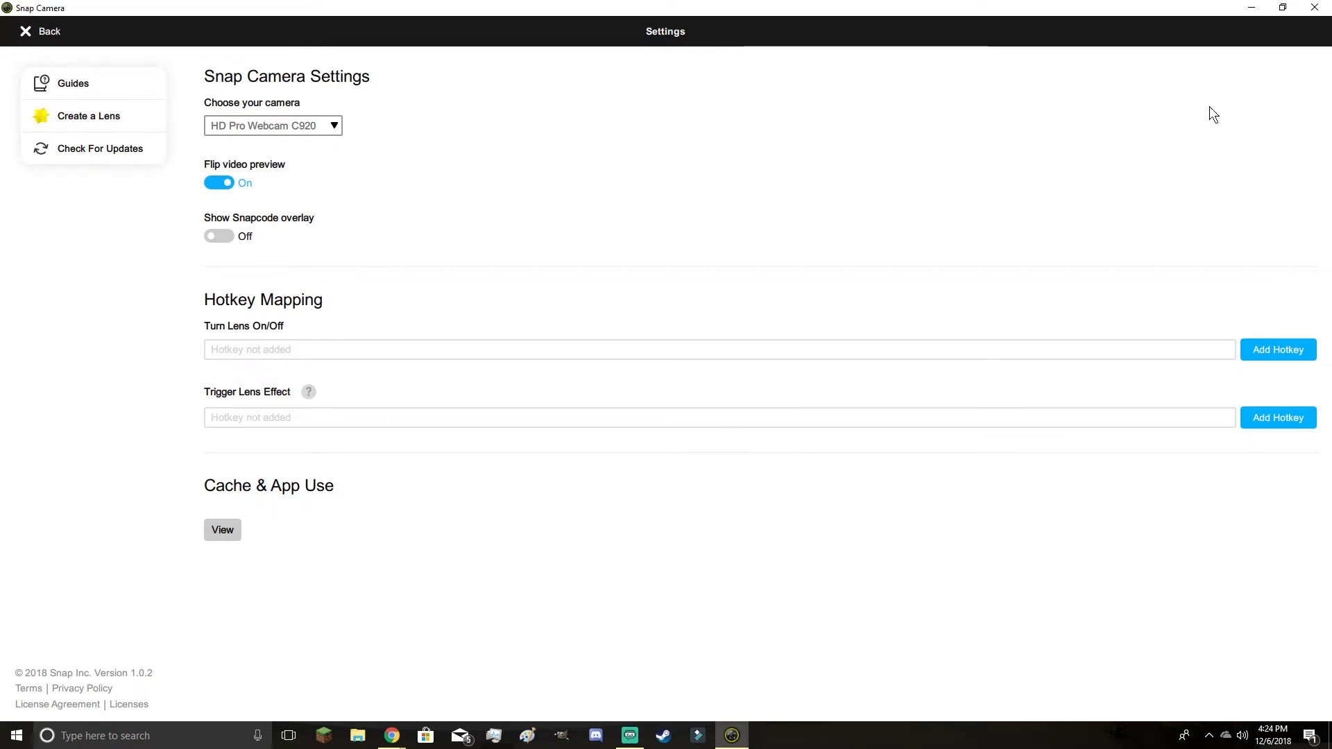
click(43, 34)
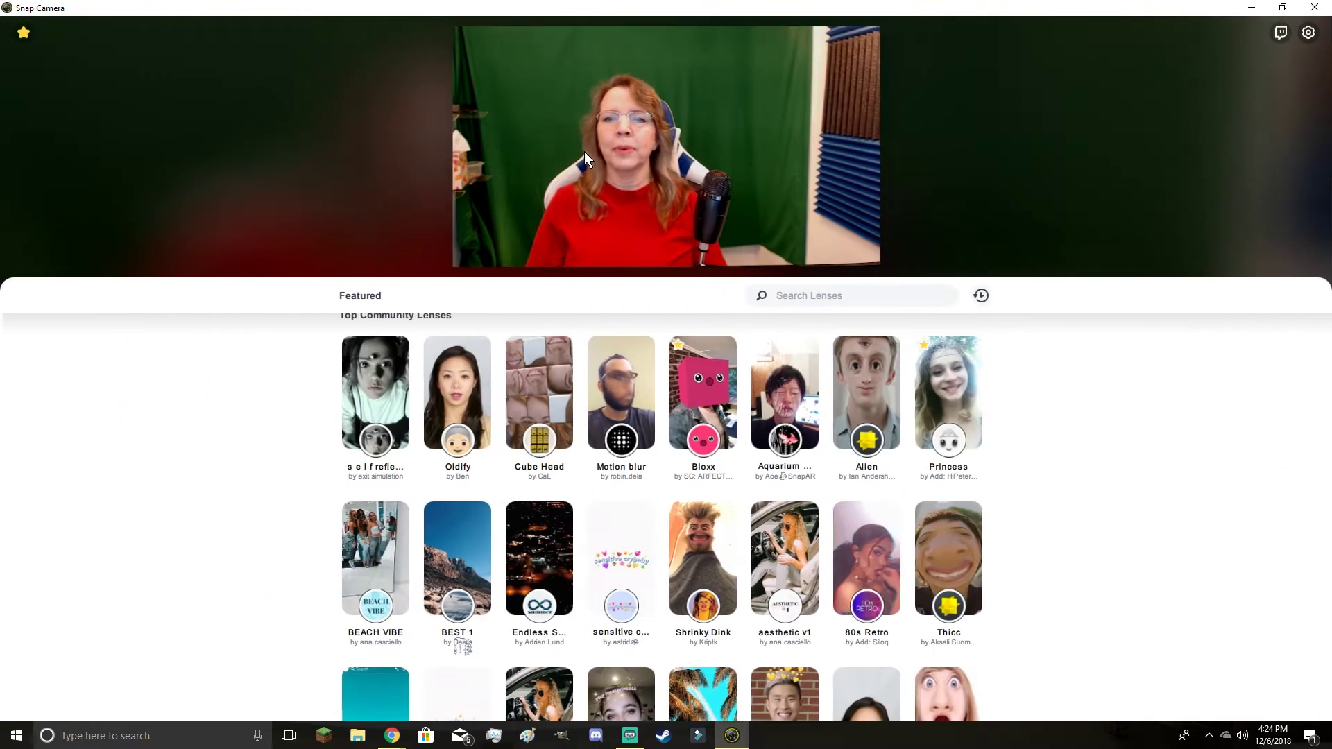
Try the Princess, Alien, Bloxx and Cube Head lenses on the webcam in turn
click(958, 388)
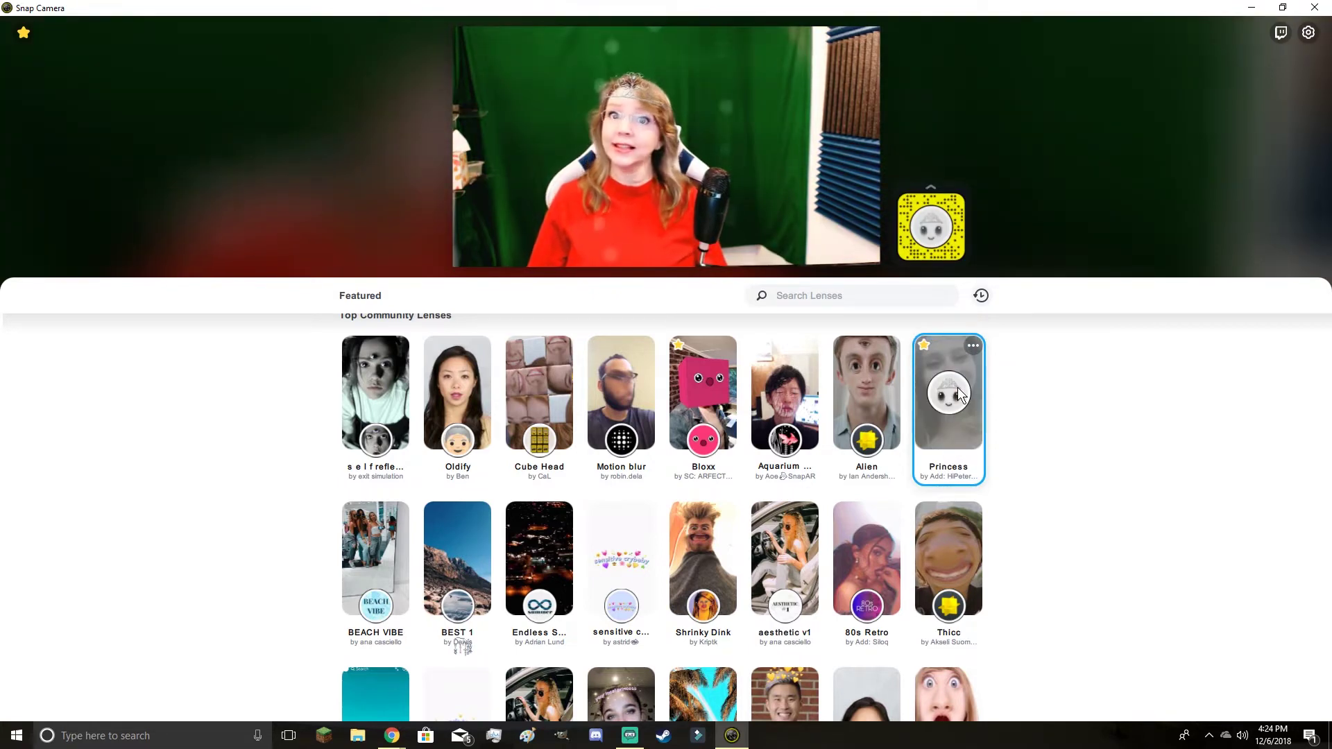
click(854, 373)
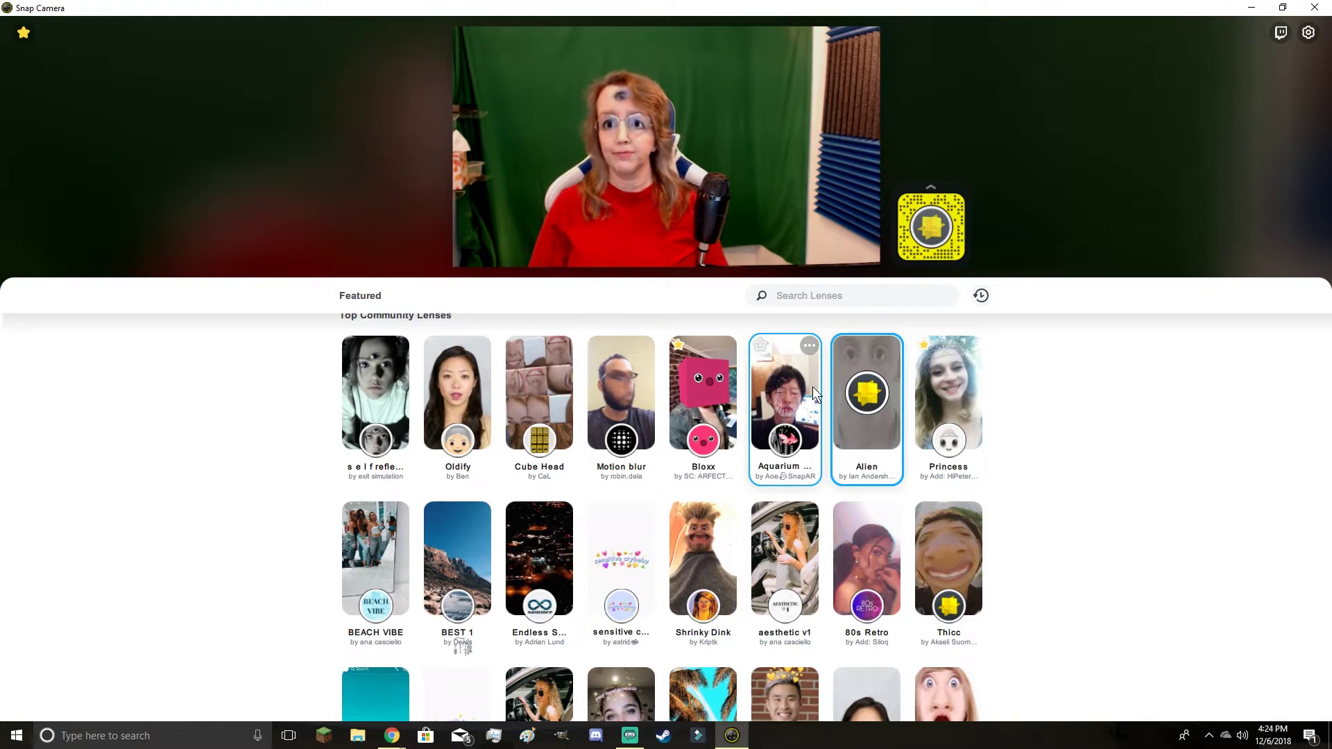
click(704, 394)
click(539, 396)
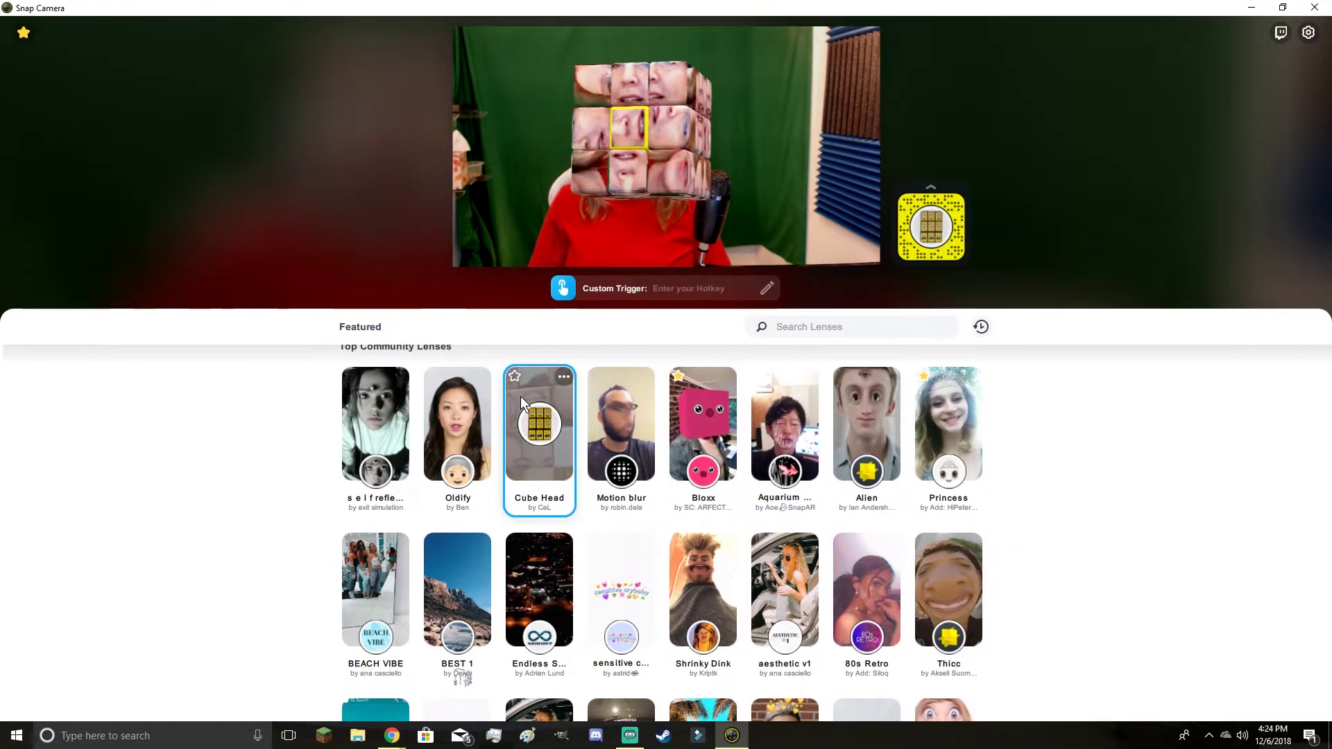
scroll(663, 421, down, 1)
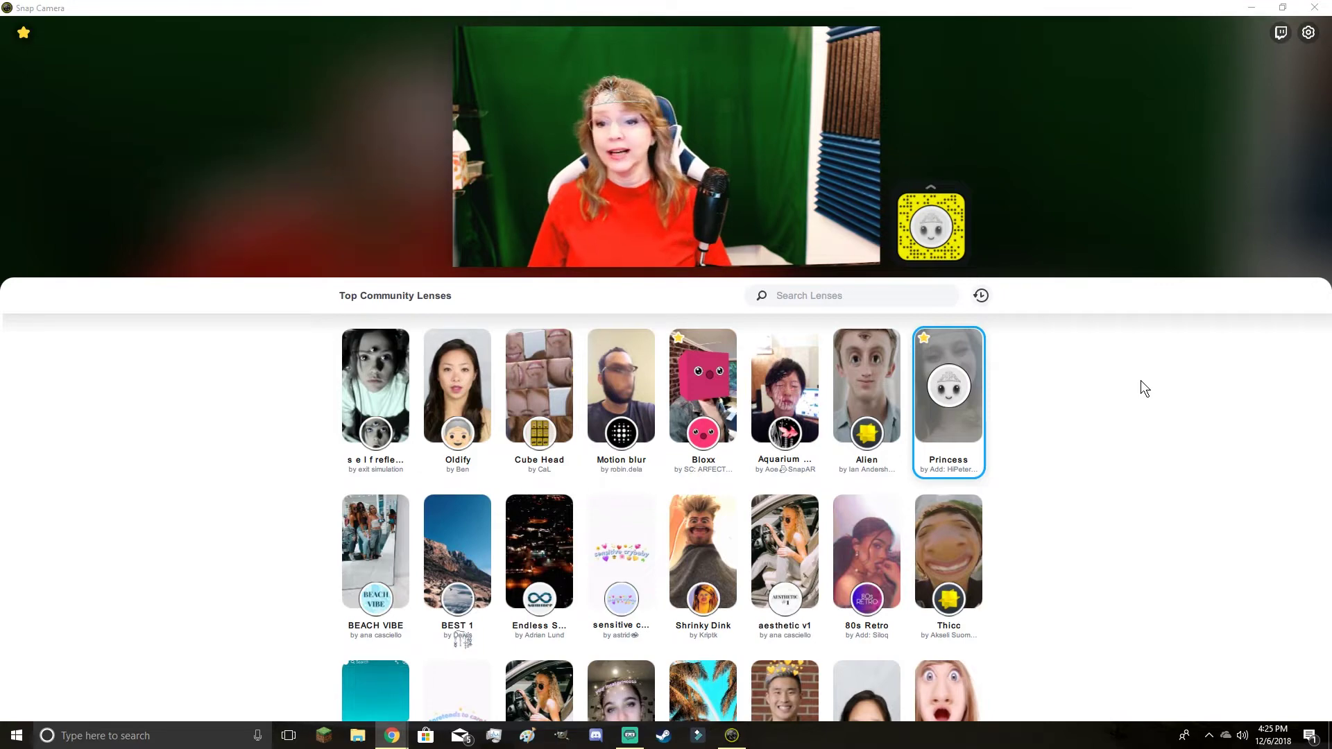
Delete the old Video Capture Device source in Streamlabs OBS and add one named 'Snap chat'
click(629, 736)
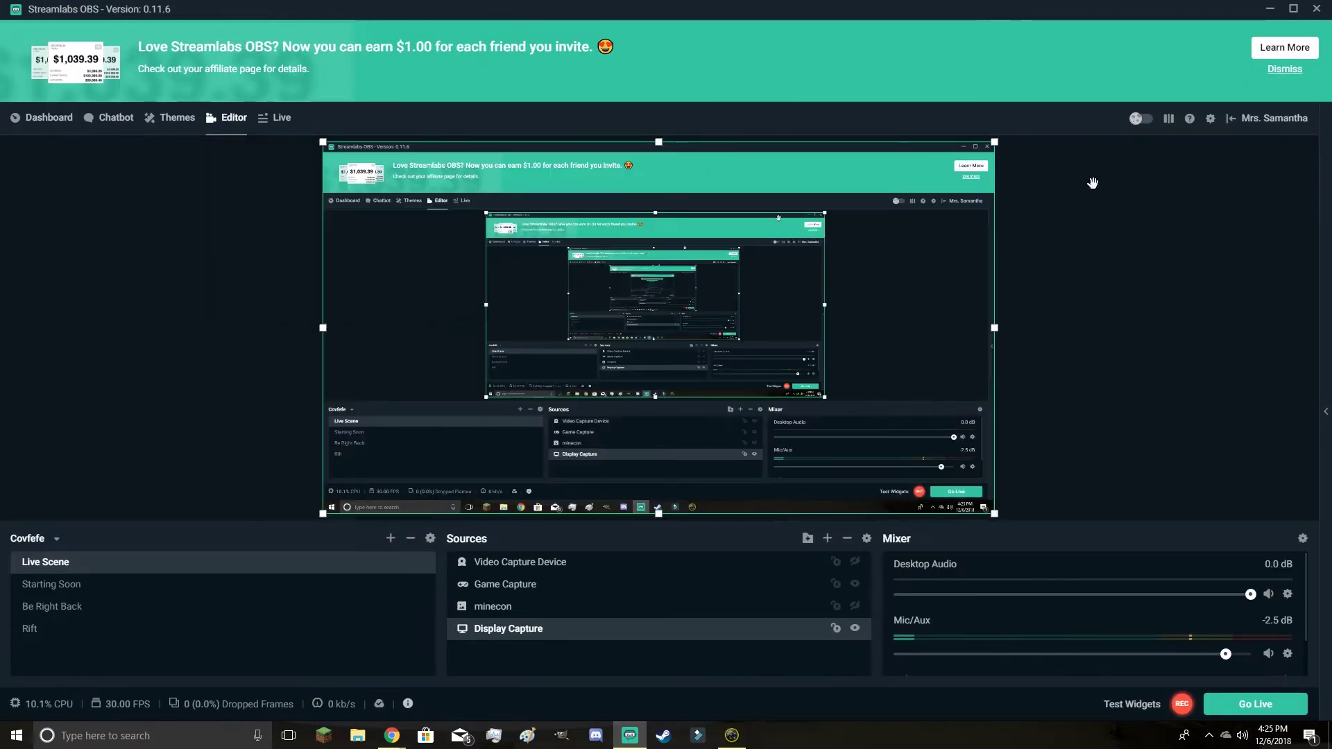
key(Delete)
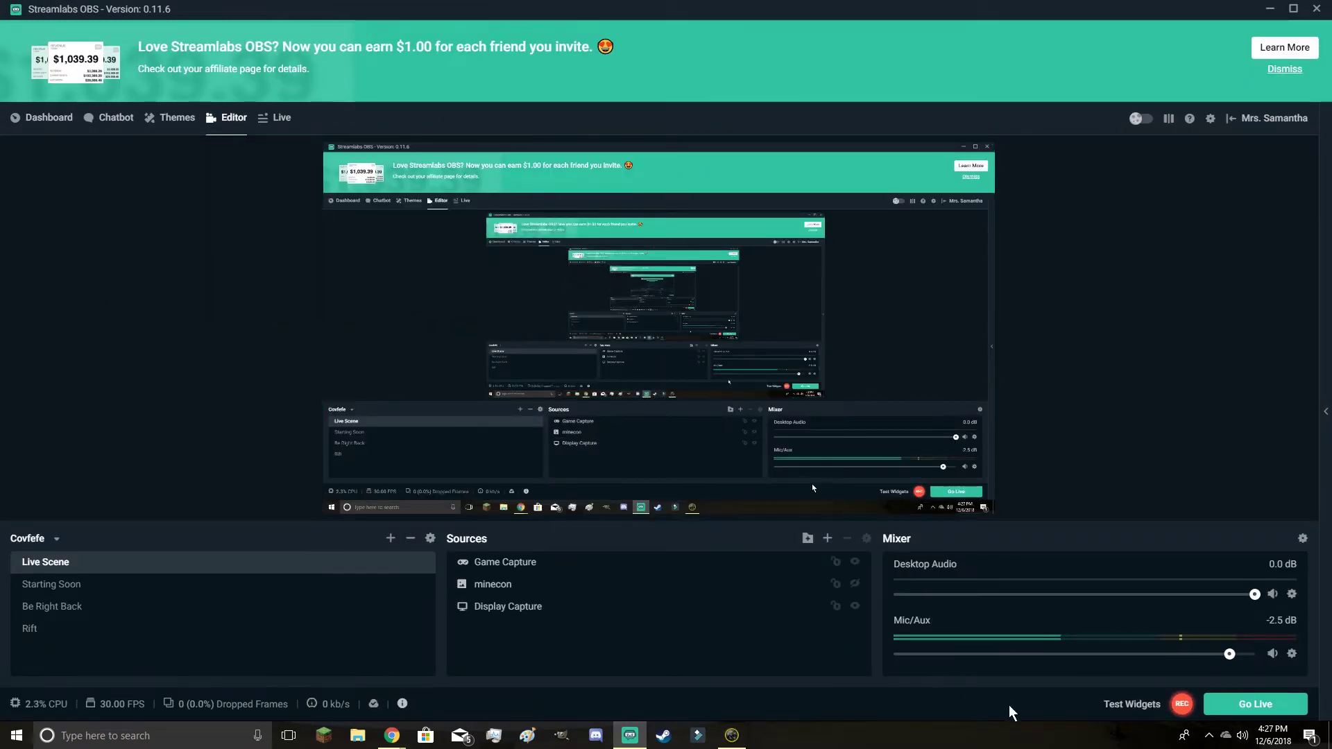
click(827, 538)
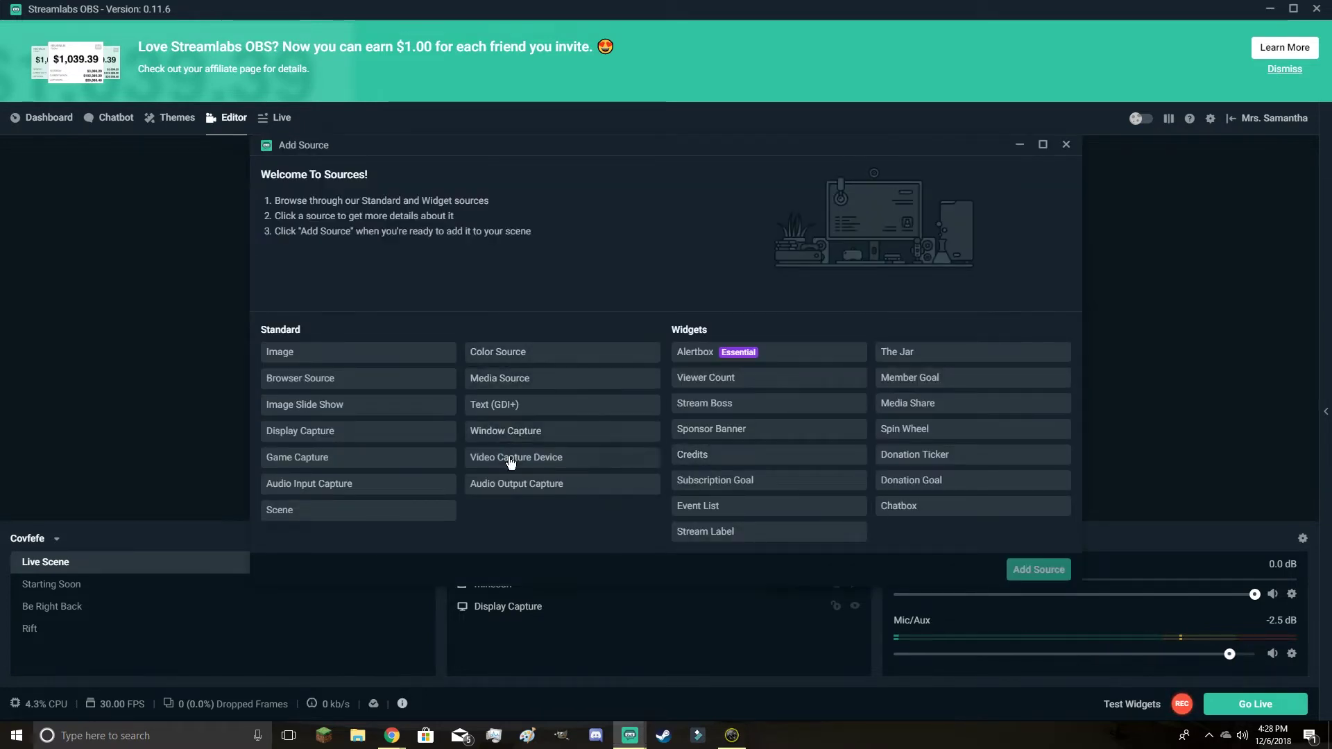
click(511, 460)
click(1038, 570)
text(Snap chat)
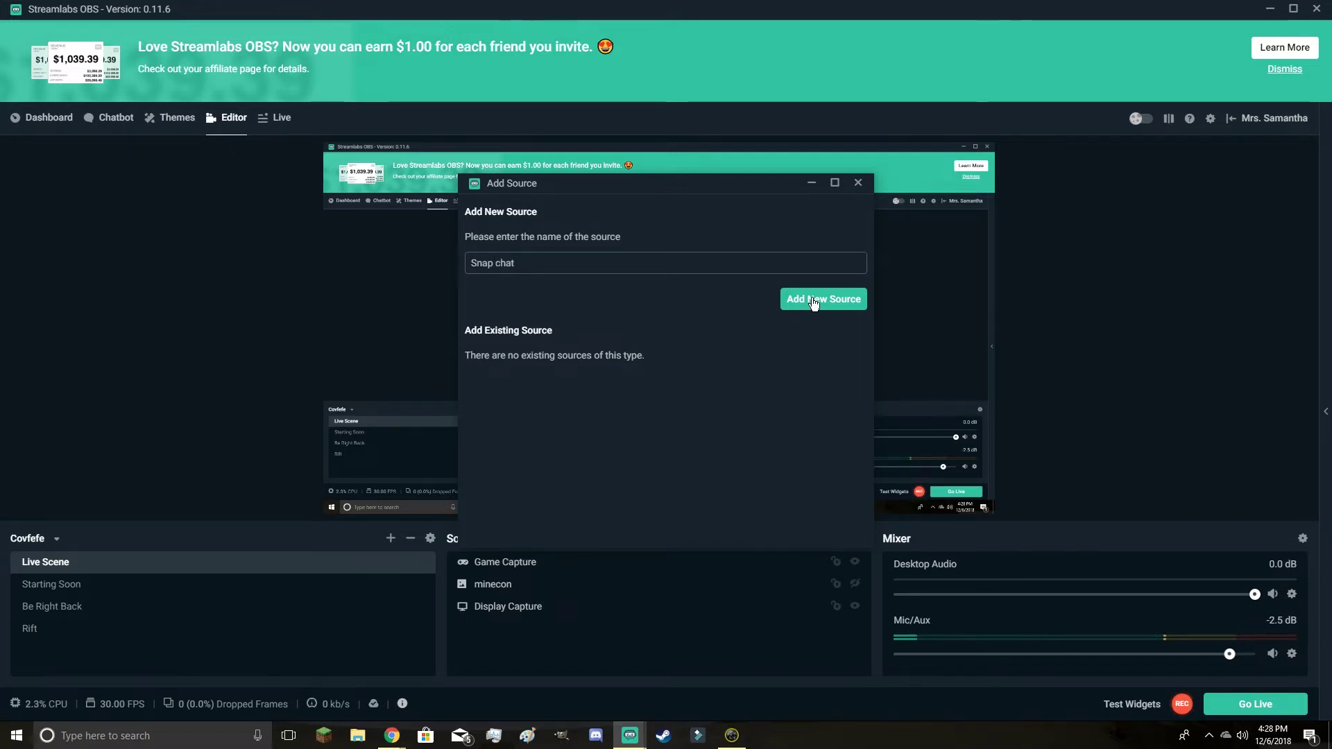
click(815, 303)
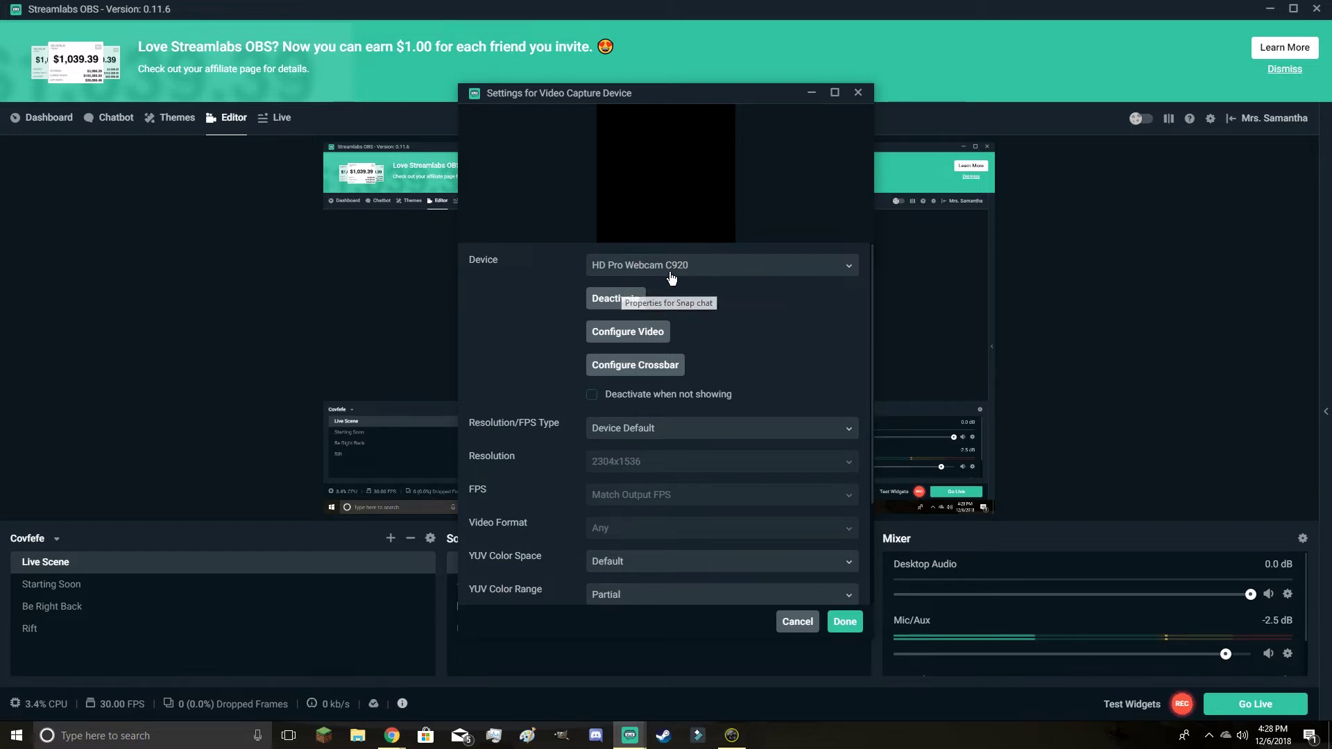
Set the Snap chat source's device to Snap Camera and bring the Snap Camera window back
click(742, 268)
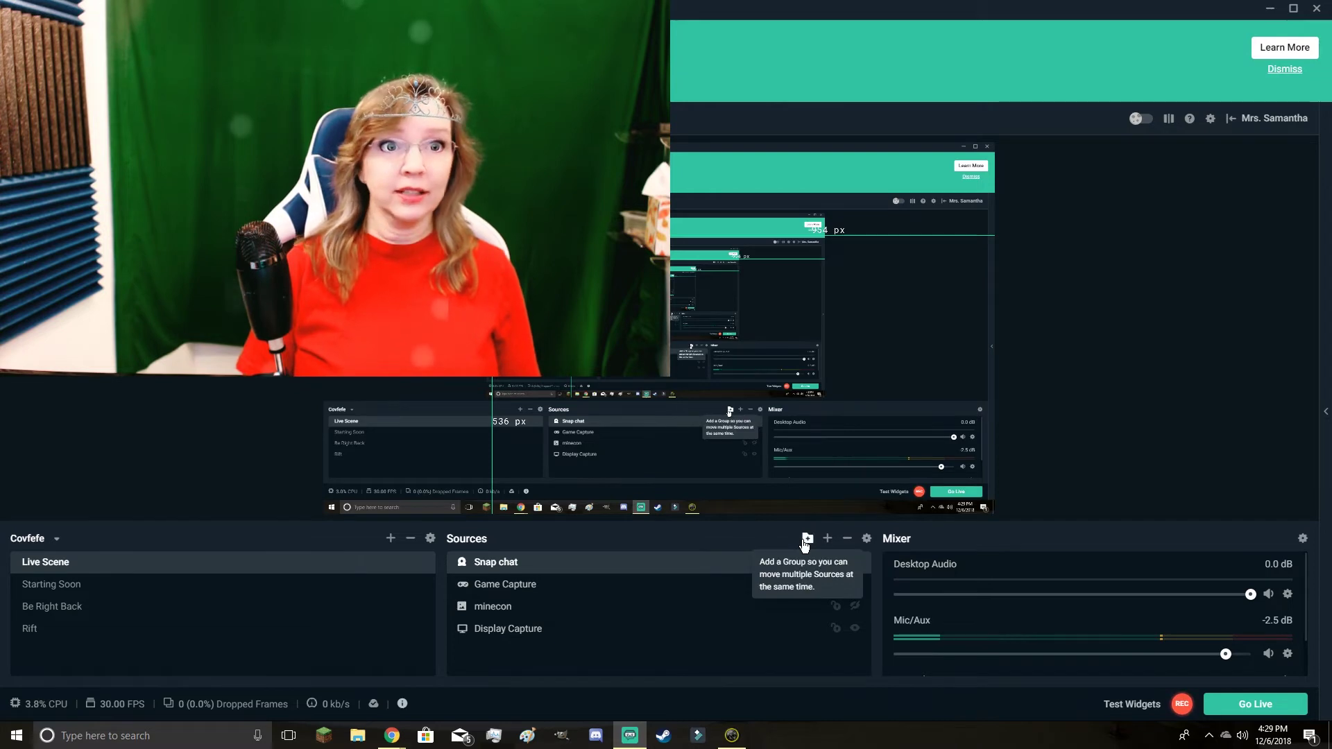
click(732, 736)
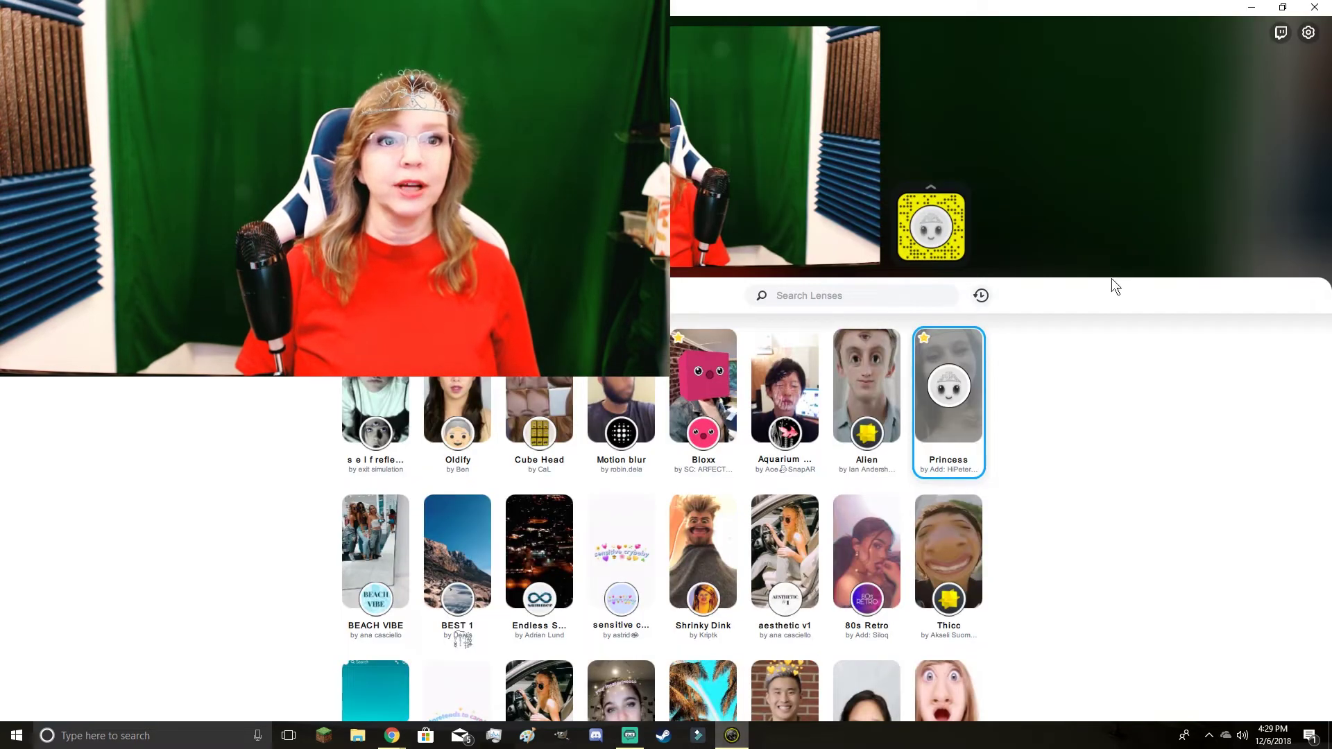
Move Snap Camera aside and apply the Power Up lens, toggling it off and on
click(1313, 9)
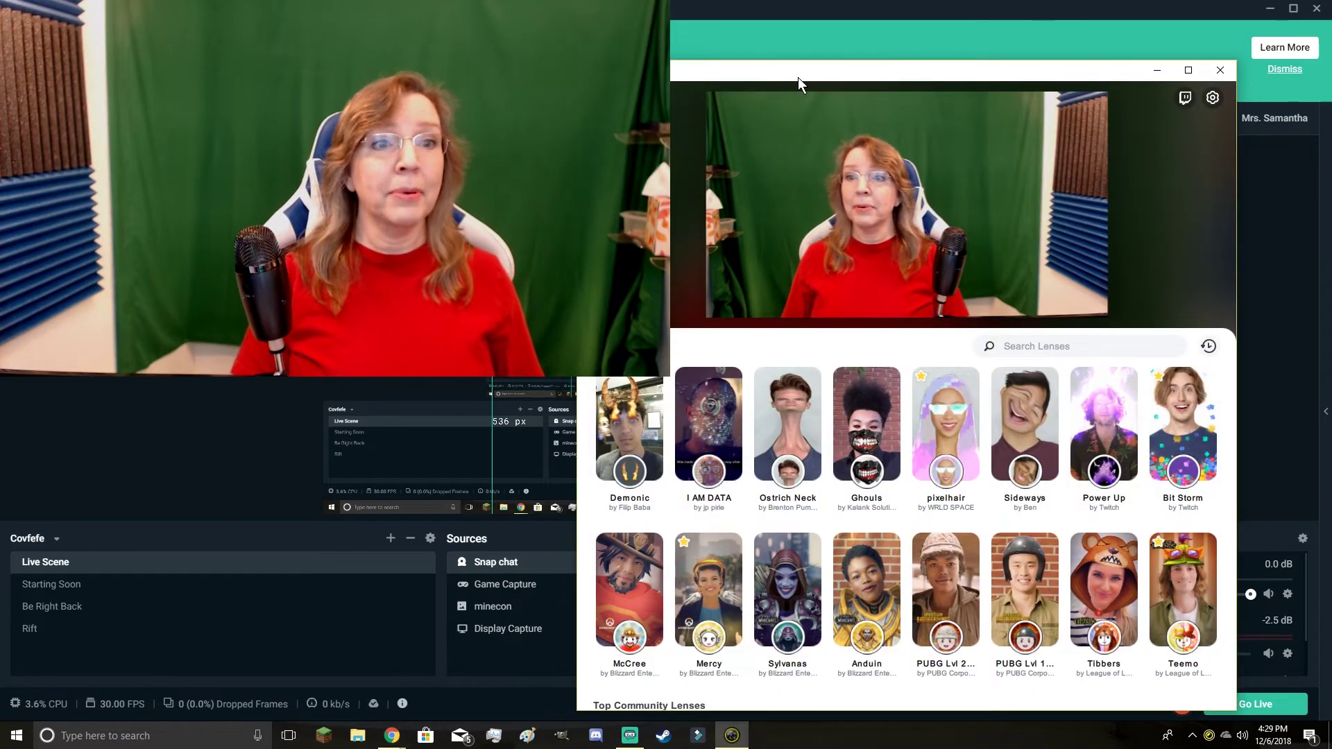
mouse_move(1104, 439)
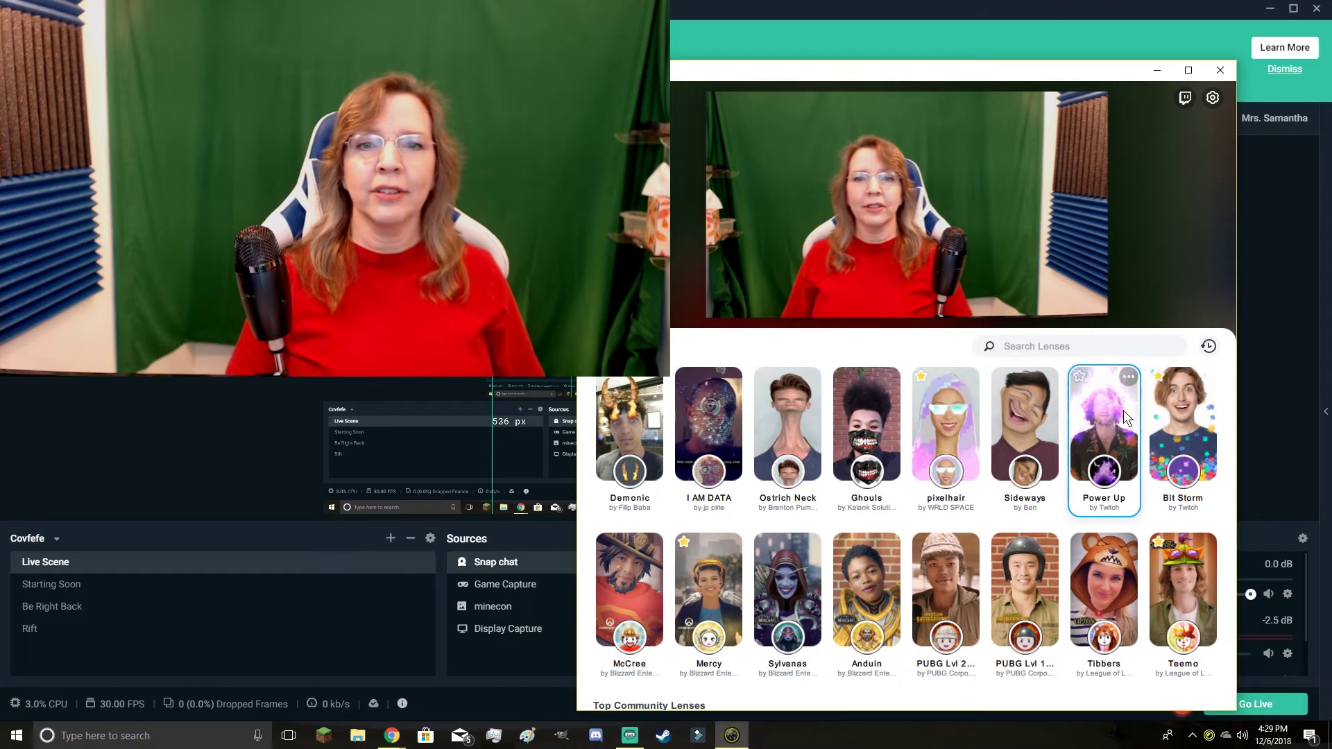
click(1123, 416)
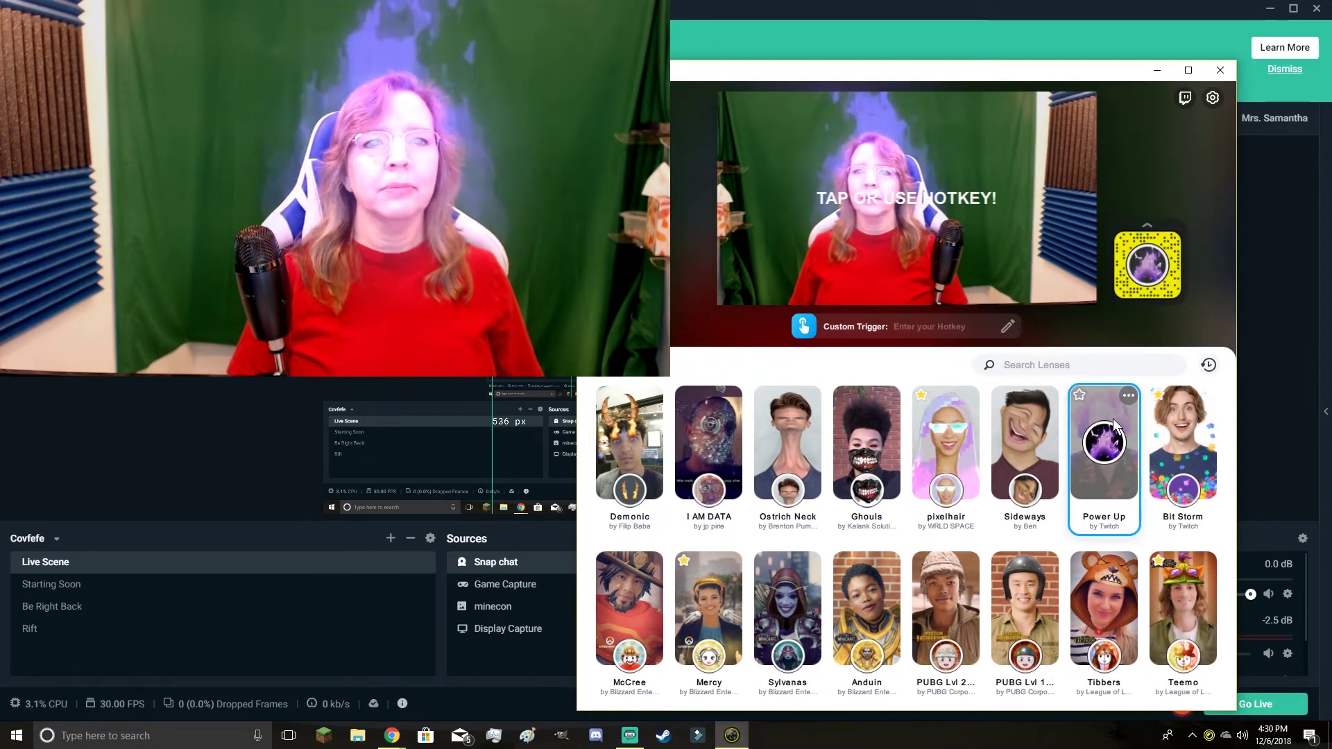
click(1104, 441)
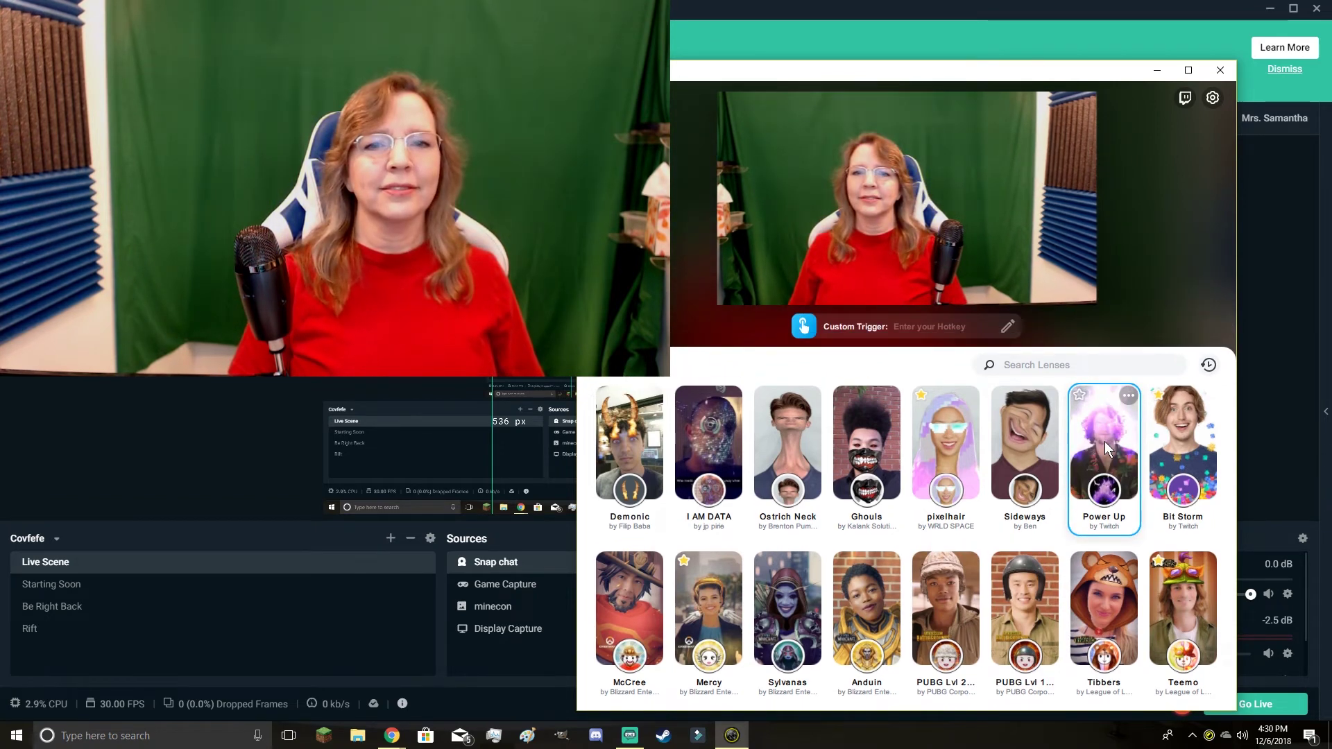
click(1104, 442)
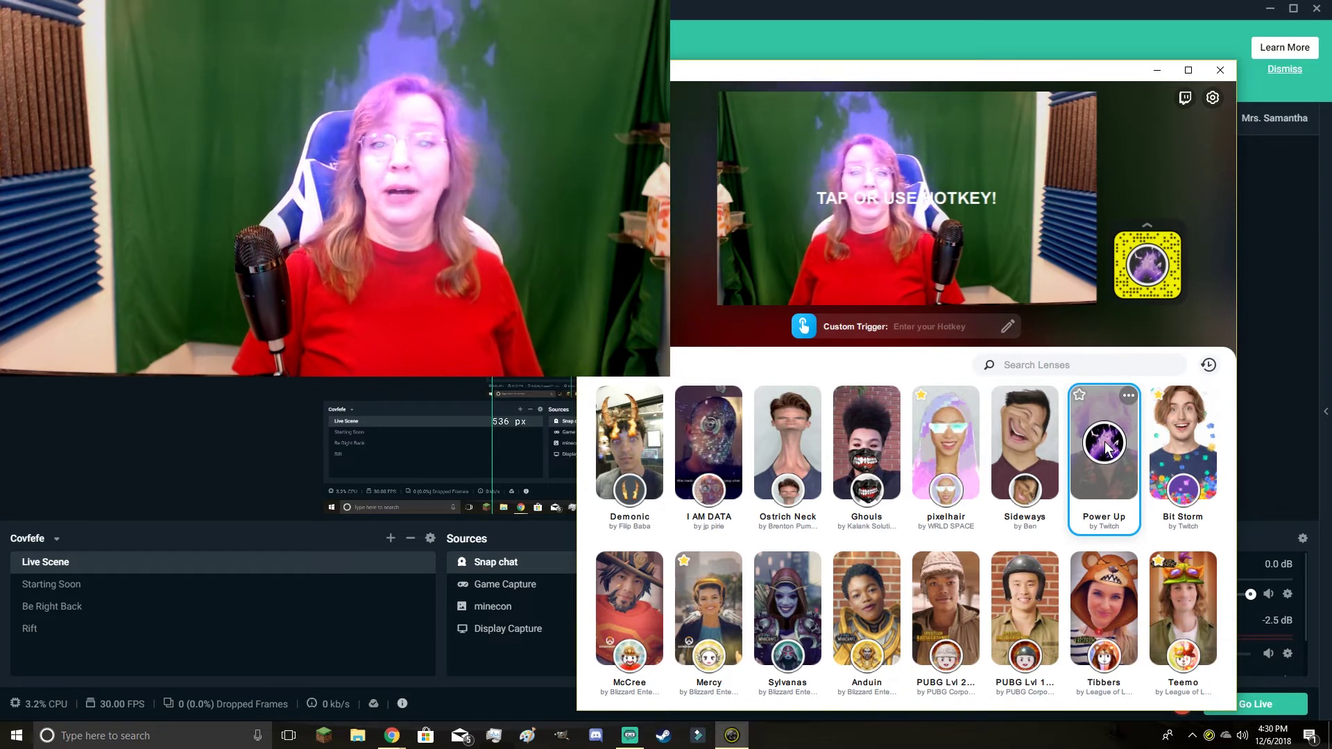